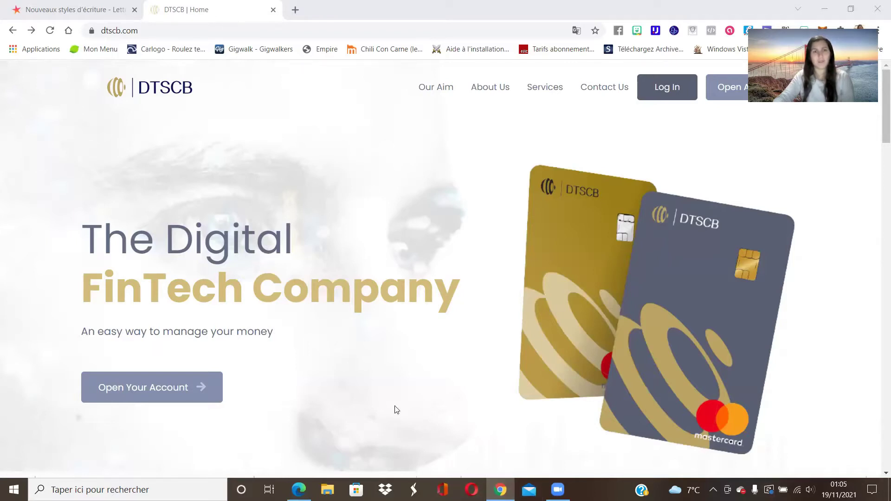
Step: Open the account sign-up form from the DTSCB home page and translate it into French
scroll(395, 407, "down", 1)
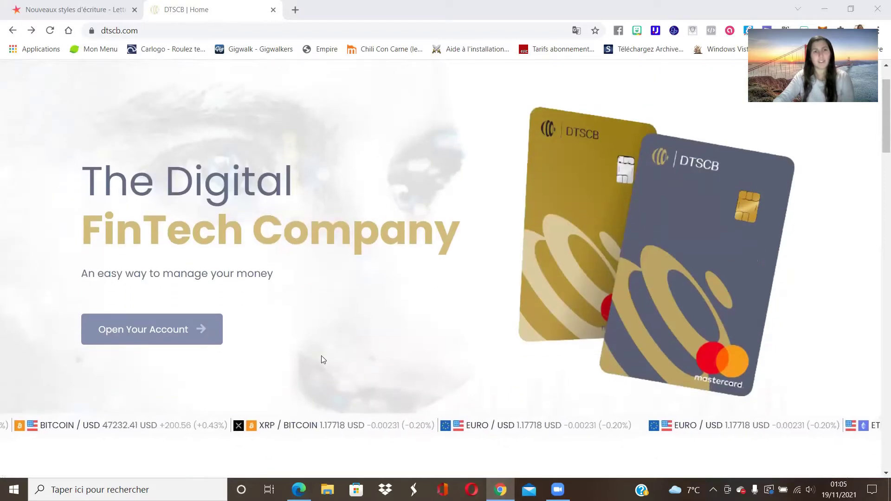
left_click(164, 330)
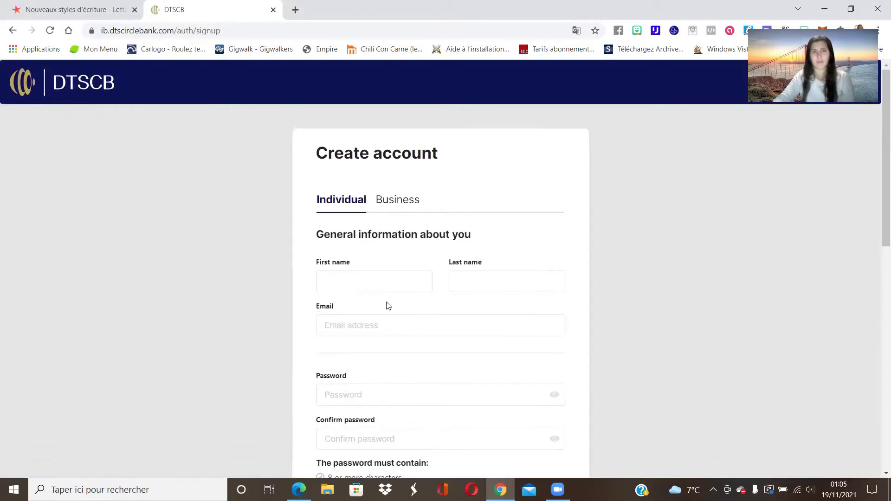
right_click(652, 239)
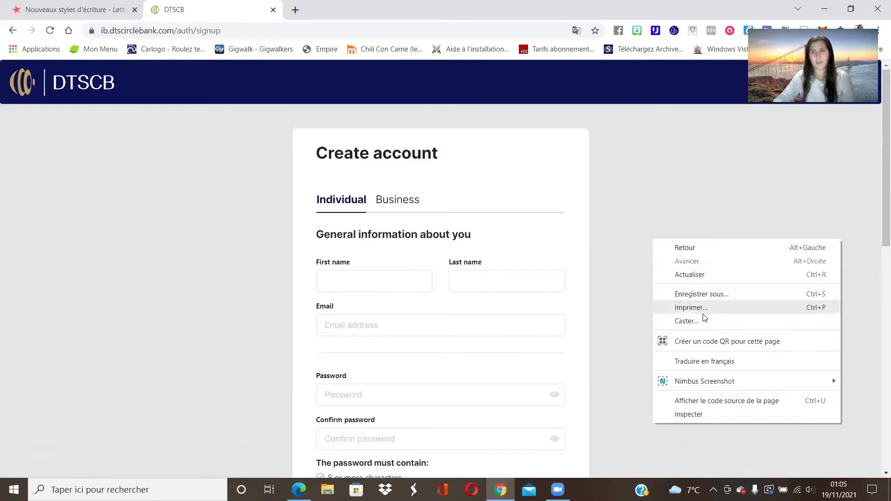
left_click(714, 360)
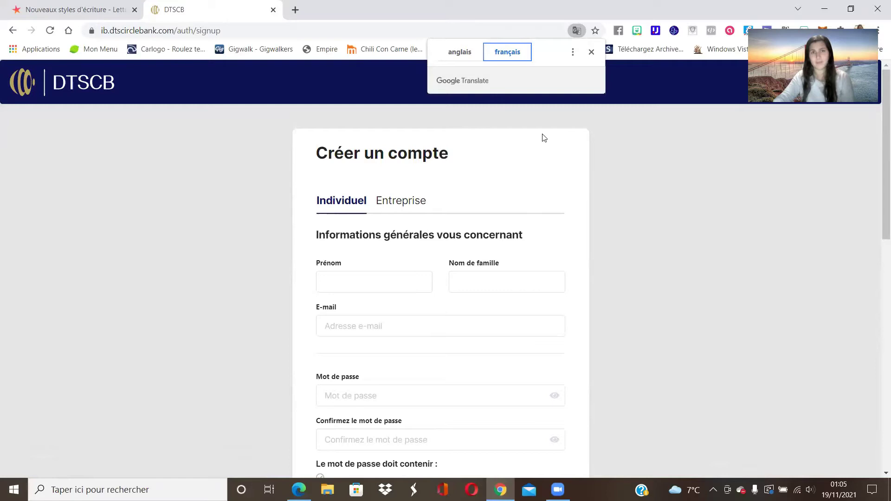
left_click(590, 55)
Step: Submit the completed individual sign-up form and decline saving the password in the browser
scroll(557, 260, "down", 1)
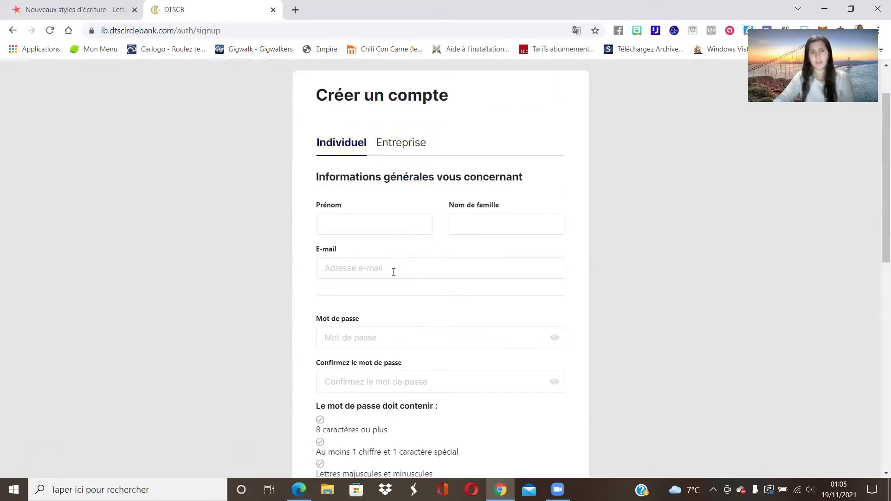
scroll(403, 266, "down", 1)
scroll(396, 310, "down", 2)
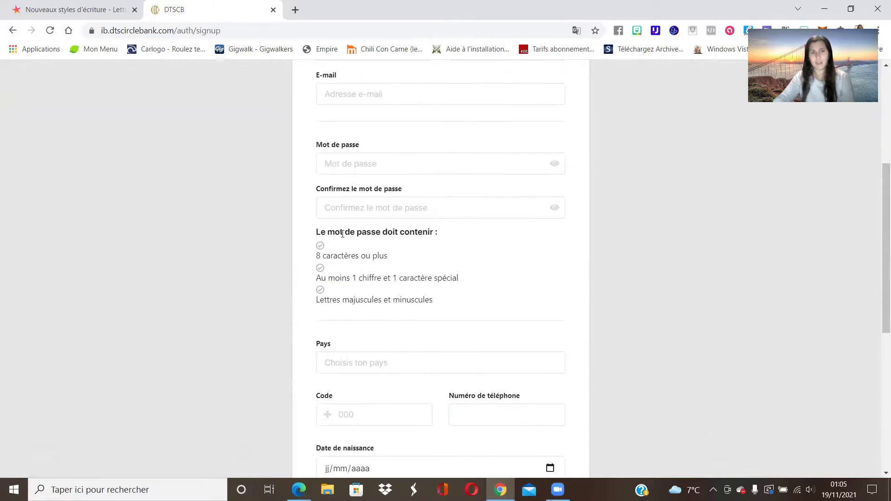
scroll(378, 237, "down", 1)
scroll(395, 280, "down", 2)
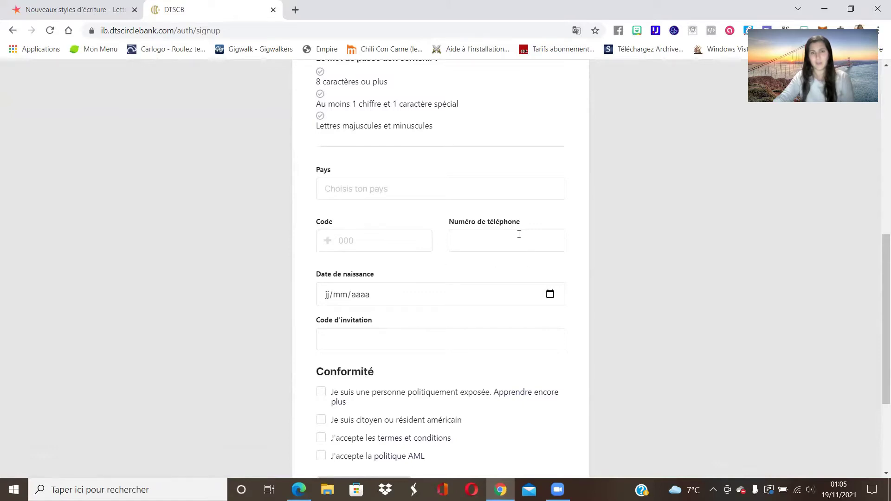
scroll(329, 249, "down", 2)
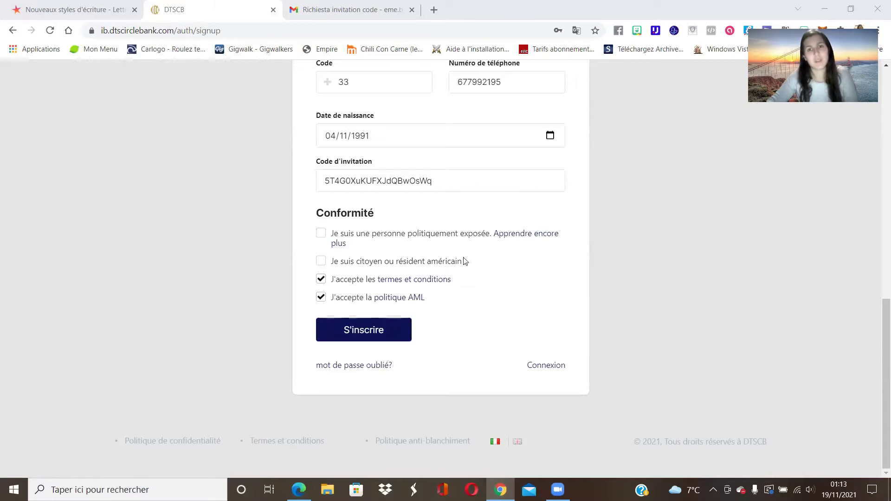
left_click(368, 333)
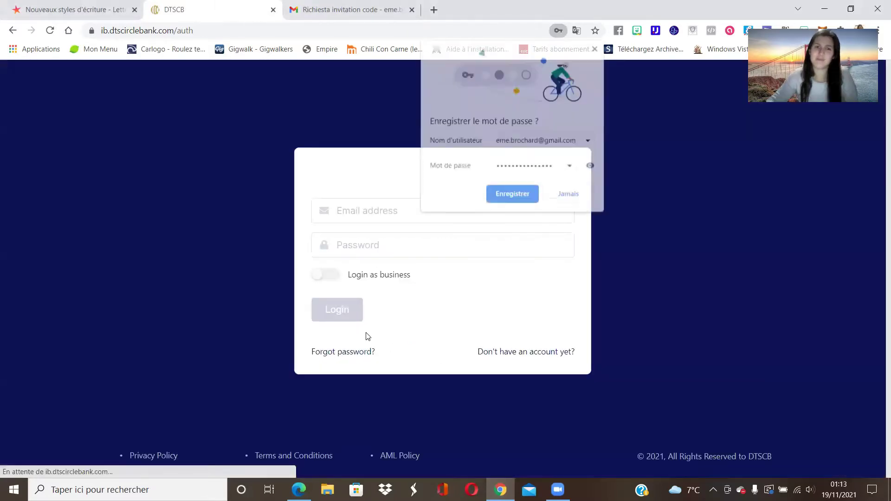
left_click(560, 198)
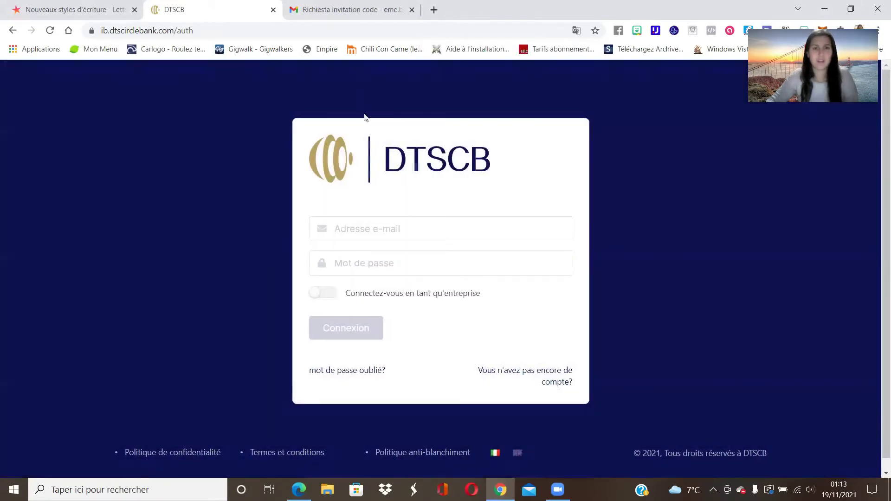
Step: Switch to Gmail and open the unread welcome email from DTSCB in the inbox
left_click(353, 10)
left_click(86, 143)
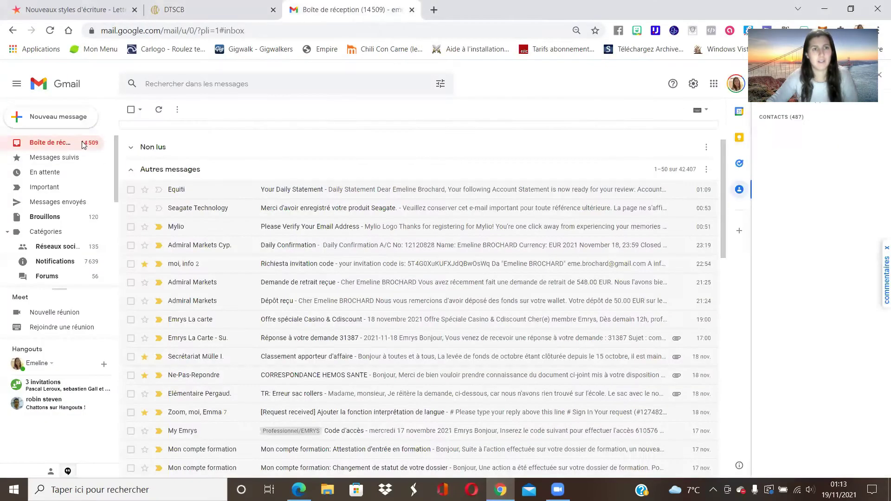
left_click(156, 171)
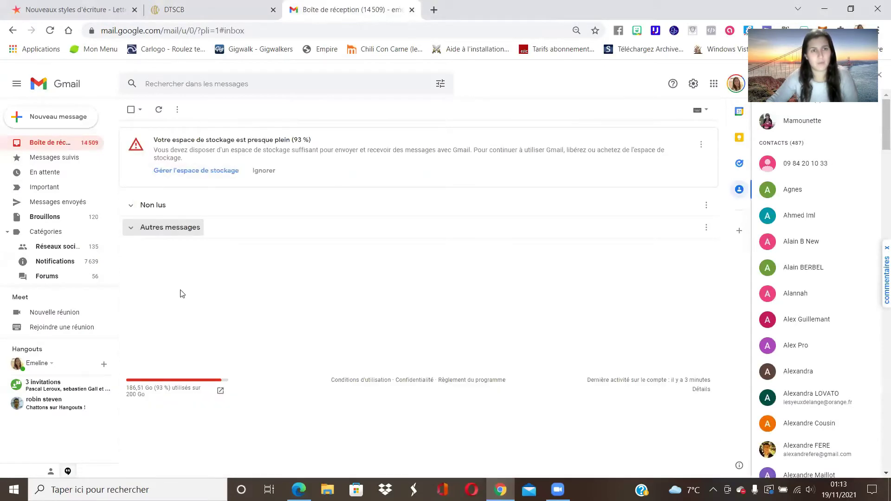
left_click(77, 143)
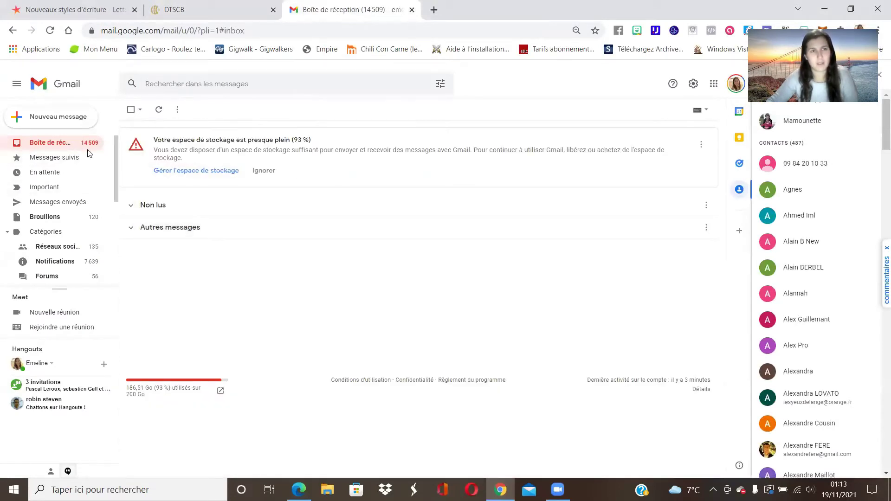
left_click(158, 204)
left_click(288, 229)
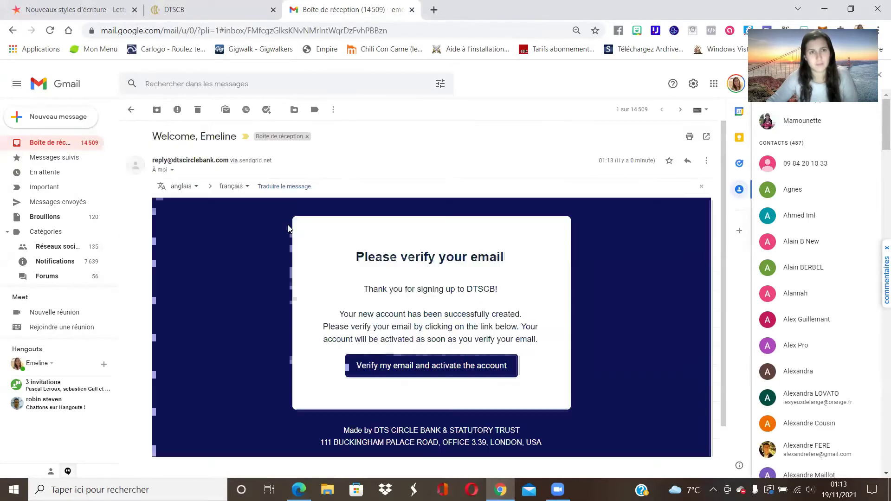
Step: Verify the email address and activate the account through the link in the message, and dismiss the confirmation
scroll(446, 399, "down", 1)
scroll(446, 399, "down", 1)
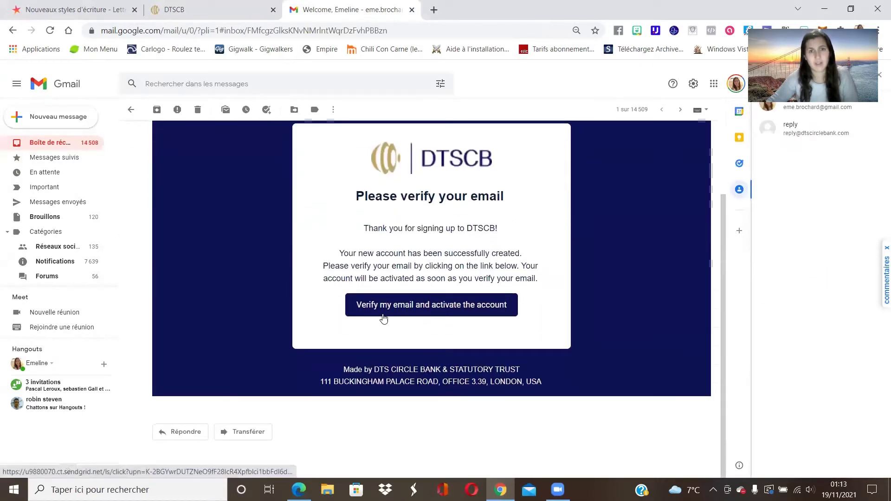
left_click(413, 308)
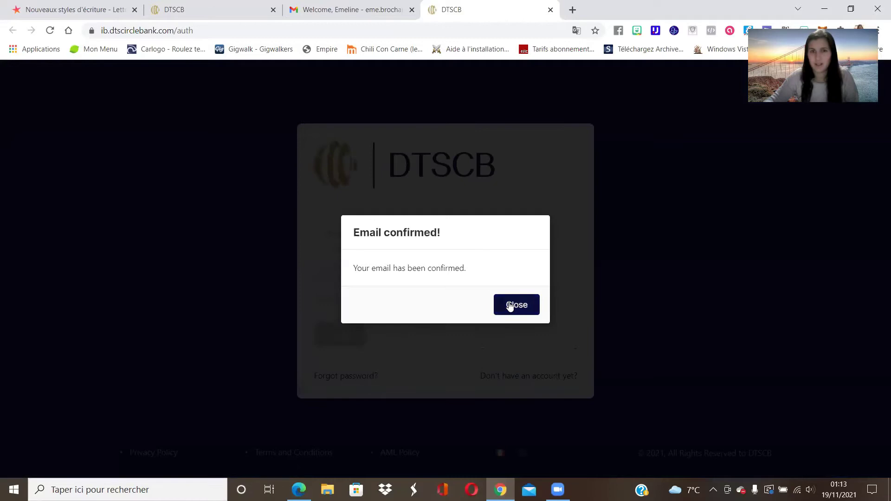
left_click(510, 306)
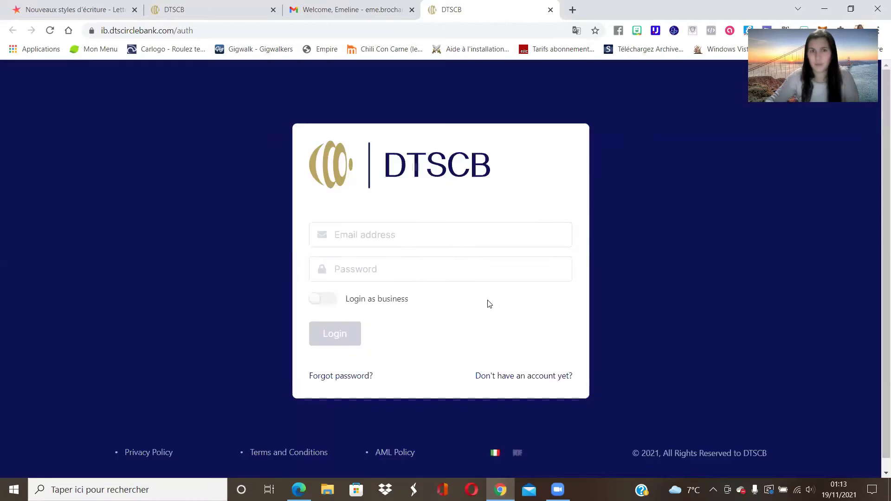
Step: Log in to the new DTSCB account with the registered email address and the account password
left_click(369, 233)
left_click(377, 257)
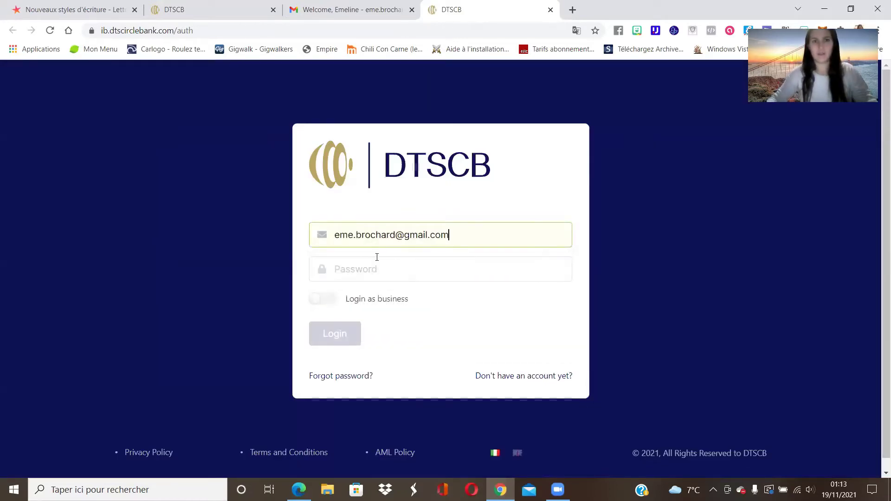
left_click(377, 268)
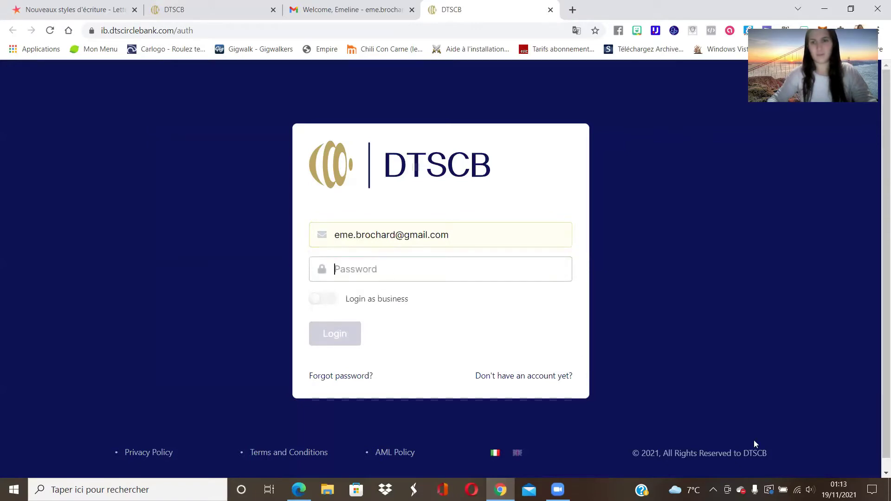
key("ctrl+v")
key("Return")
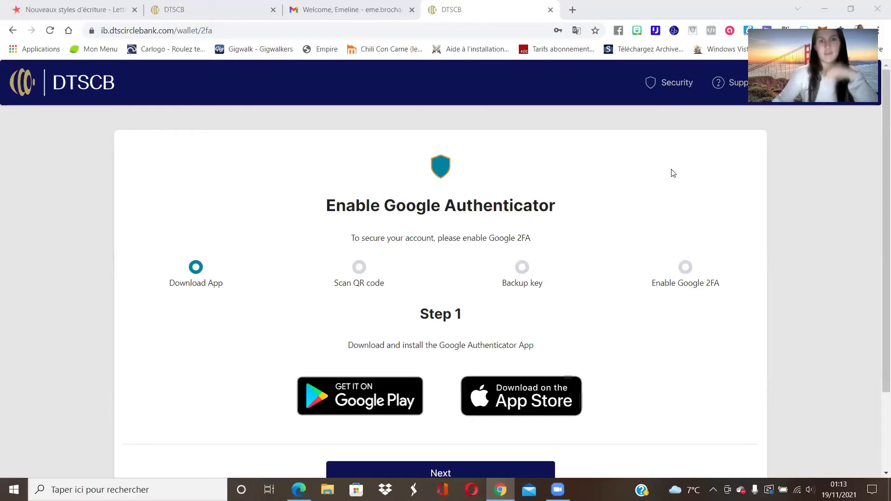
Step: Advance the Google Authenticator setup past the Download App and Scan QR code stages
scroll(569, 343, "down", 1)
scroll(594, 343, "down", 1)
scroll(567, 344, "up", 2)
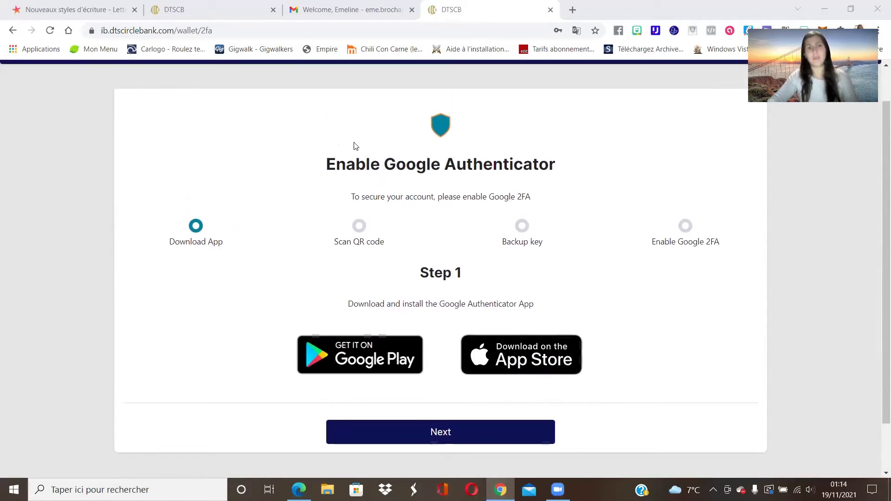
scroll(437, 321, "down", 1)
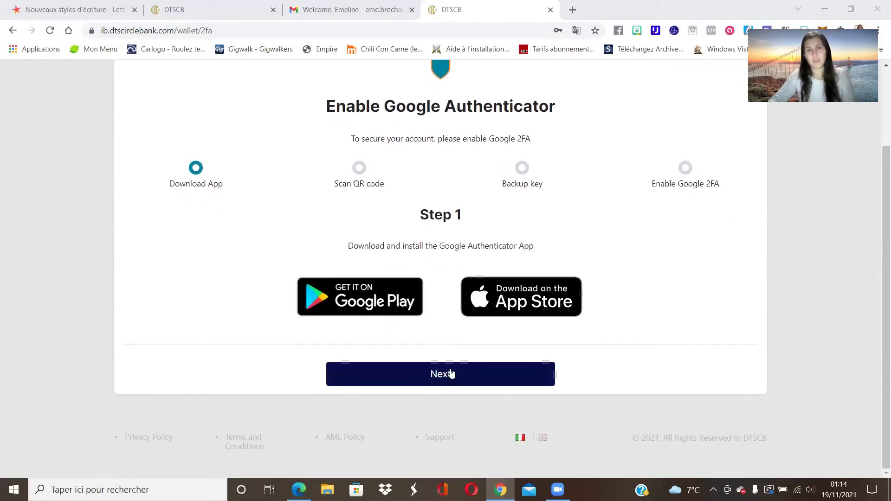
left_click(453, 377)
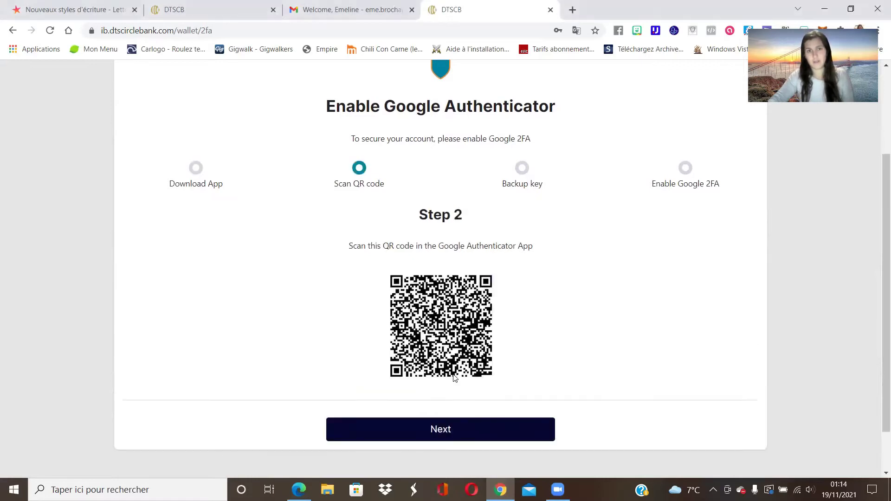
scroll(458, 378, "down", 1)
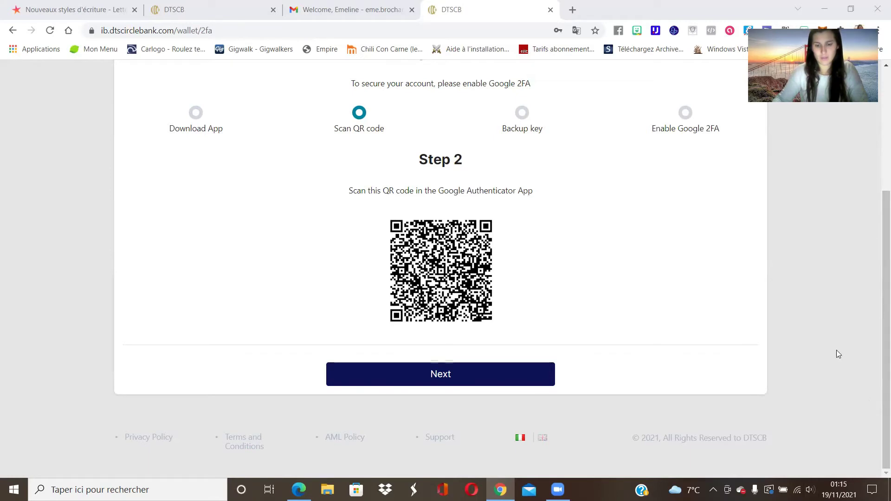
left_click(481, 379)
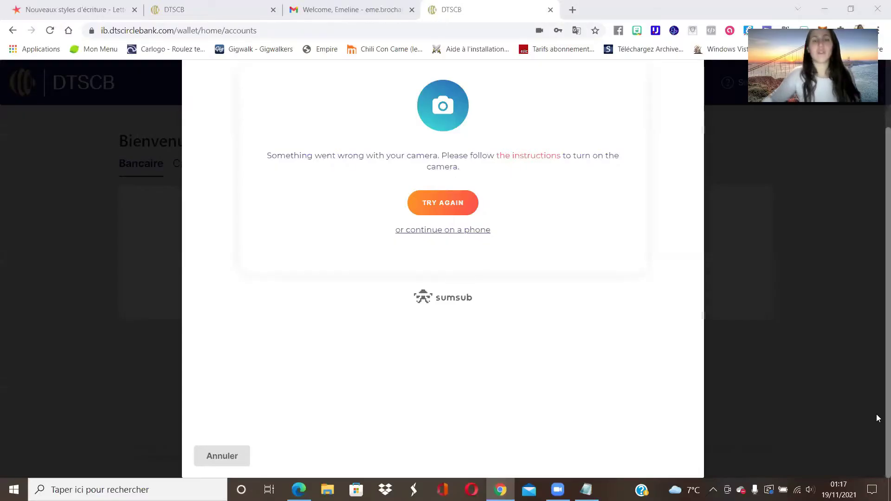
Step: Retry the camera in the KYC identity check and start the selfie capture
scroll(624, 307, "up", 1)
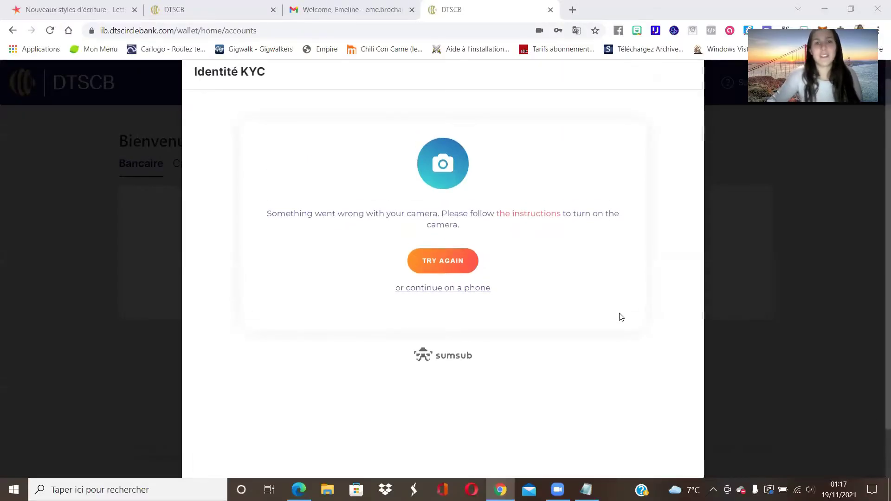
left_click(456, 273)
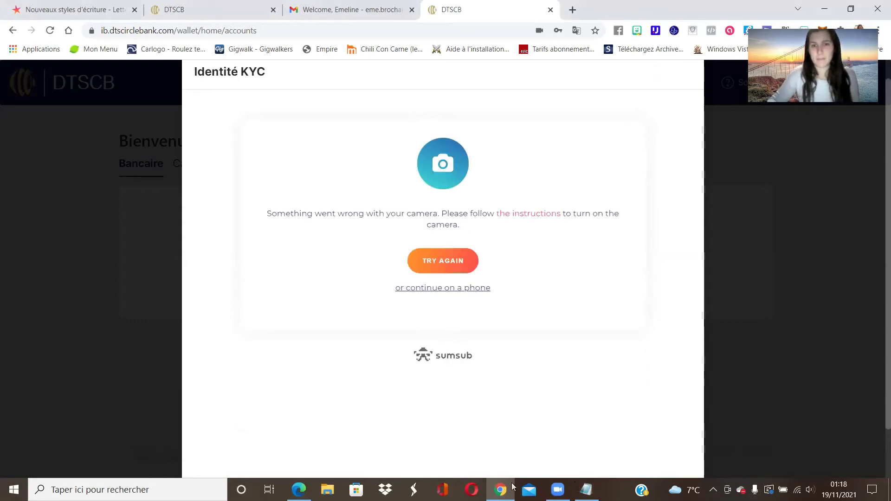
left_click(456, 268)
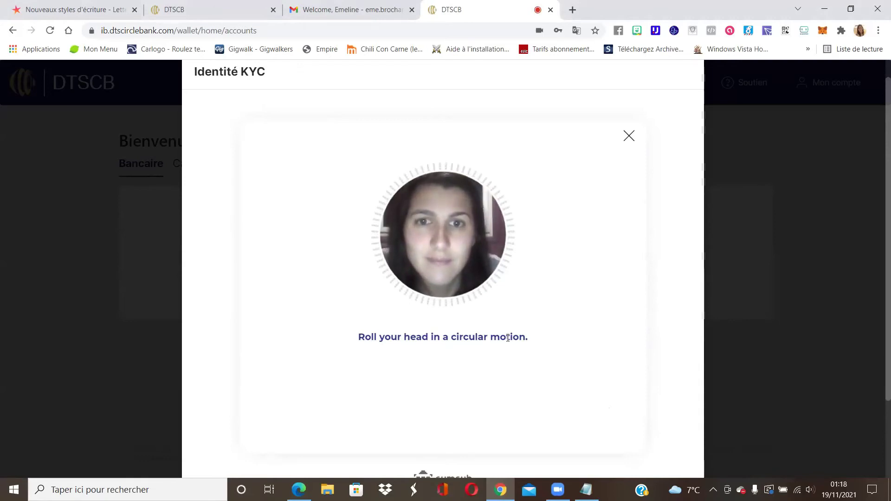
scroll(443, 316, "down", 2)
scroll(448, 319, "up", 3)
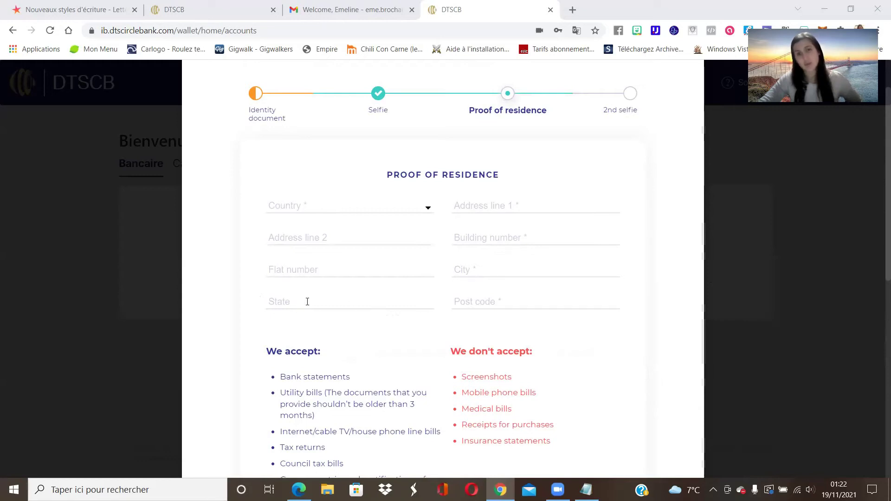
Step: Try to translate the proof of residence form into French and close the translation popup
scroll(312, 236, "down", 2)
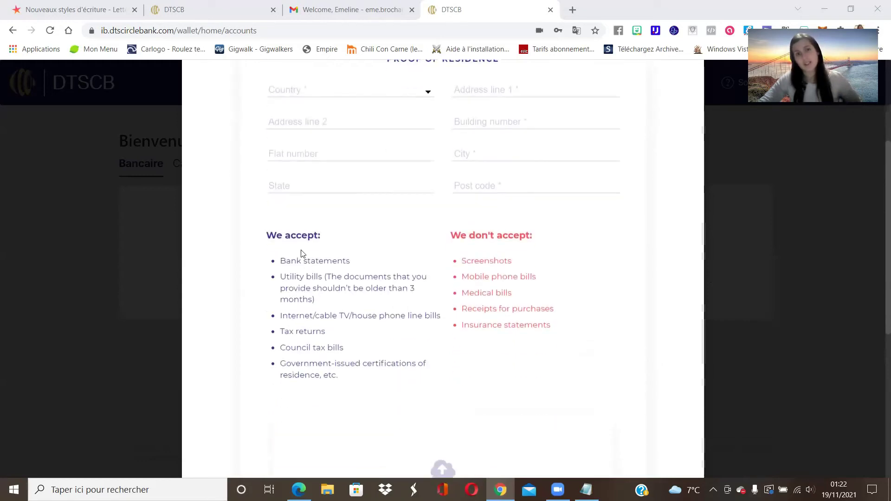
right_click(489, 347)
left_click(541, 258)
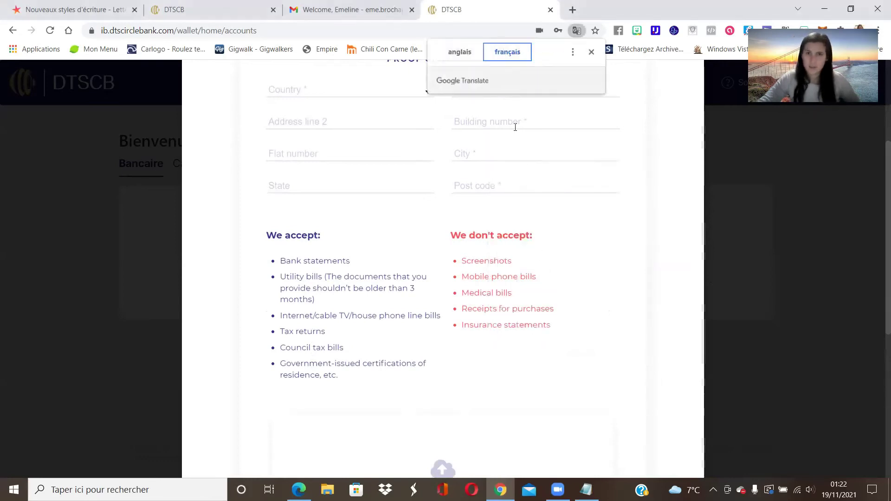
left_click(591, 53)
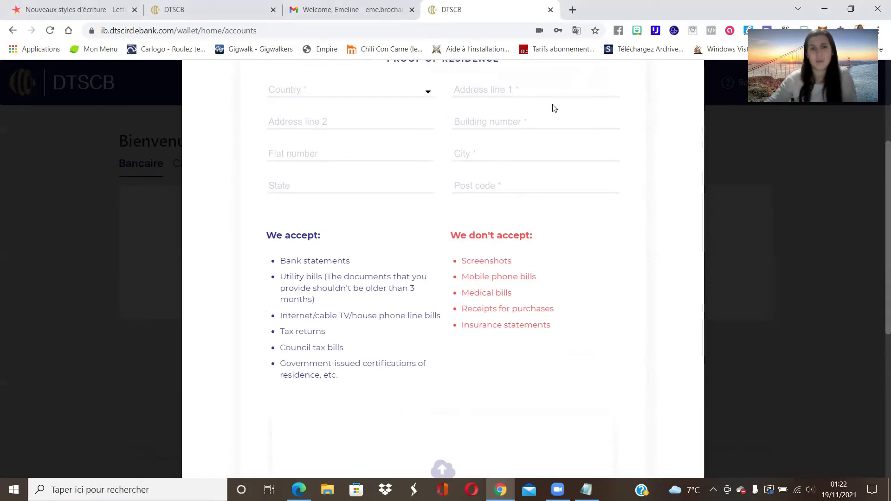
Step: Review the proof of residence form, including its accepted documents, refused documents and upload area
scroll(557, 361, "down", 1)
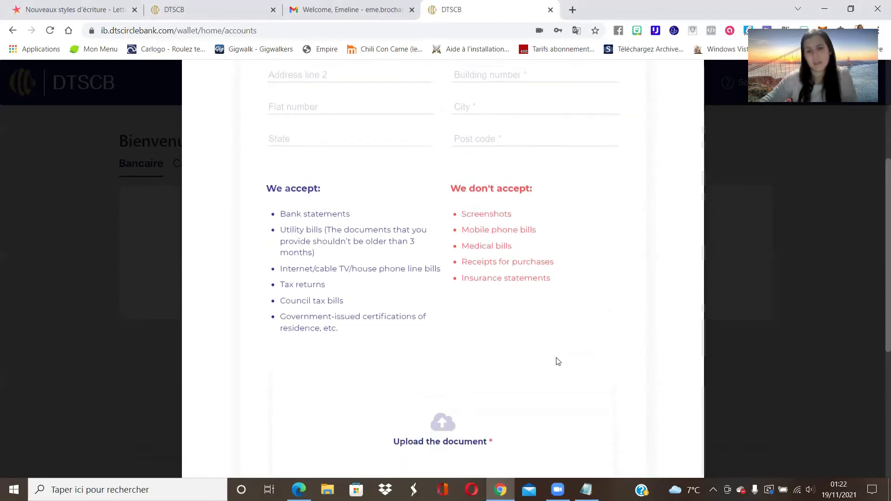
scroll(557, 360, "down", 5)
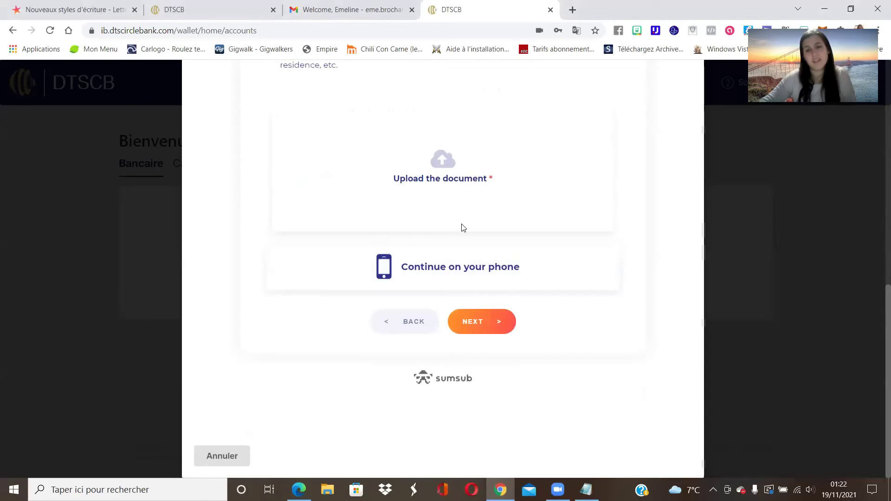
scroll(463, 227, "up", 7)
scroll(463, 227, "up", 3)
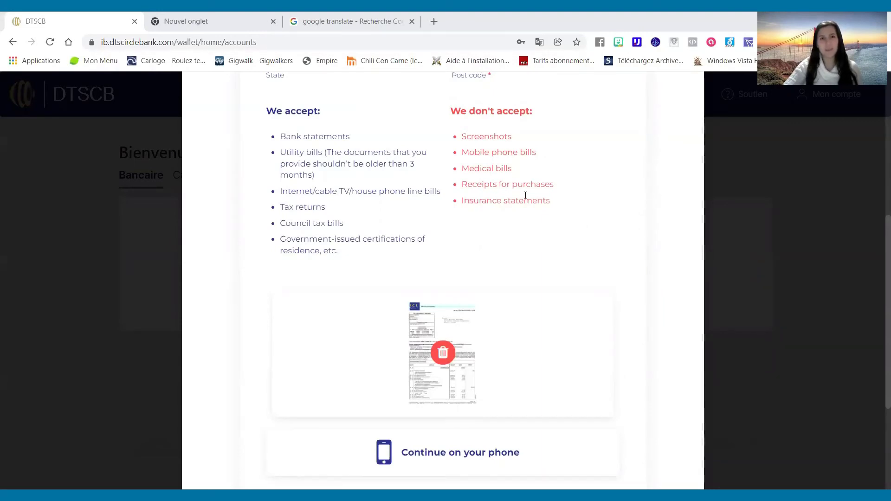
Step: Examine the list of accepted proof of residence documents, and read the French translation of the accepted and refused documents in Google Translate
left_click_drag(281, 136, 368, 248)
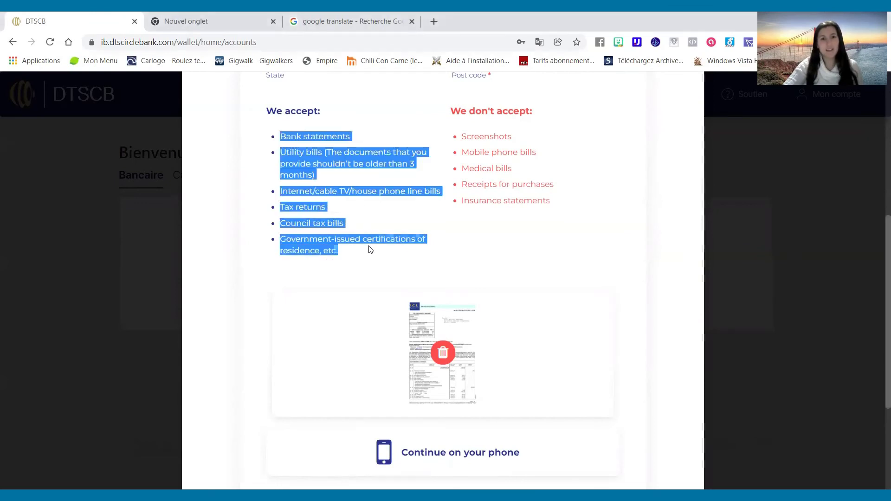
left_click(469, 176)
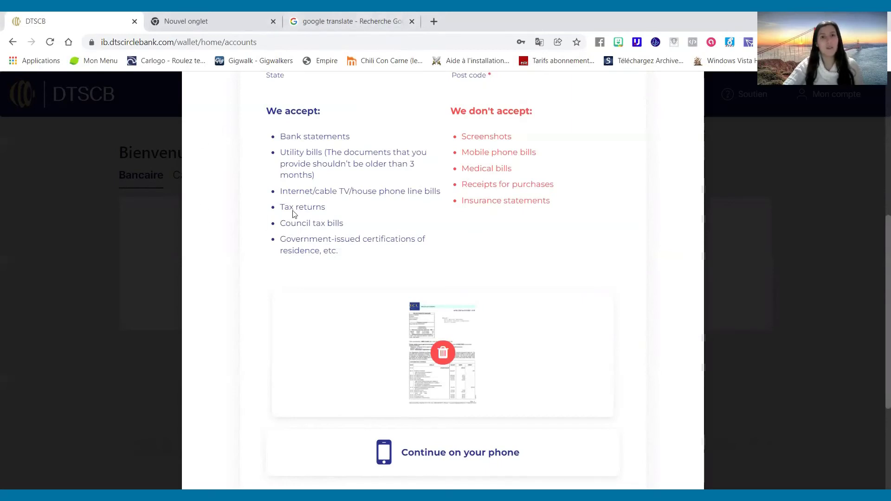
left_click(344, 23)
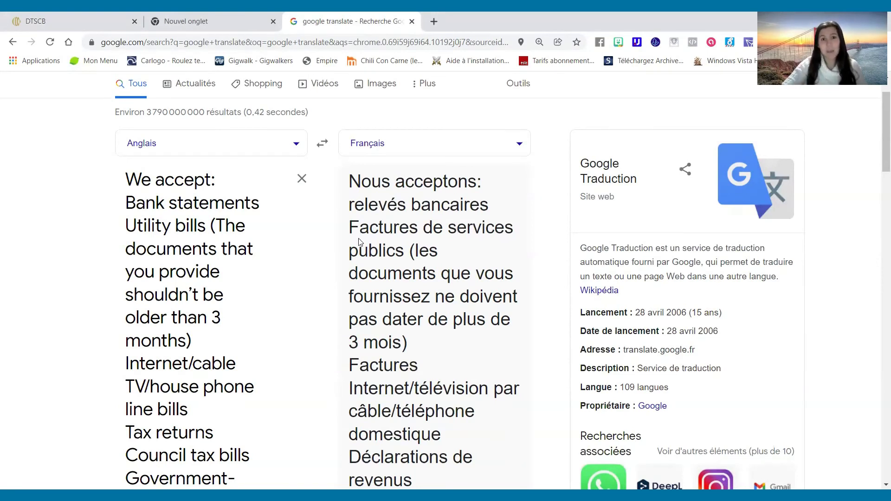
scroll(415, 258, "down", 1)
scroll(469, 285, "down", 1)
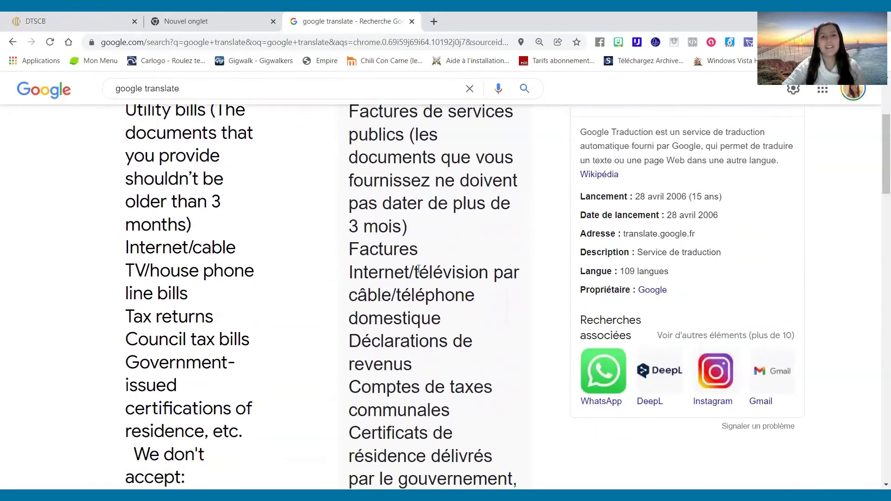
scroll(412, 268, "down", 1)
scroll(427, 233, "down", 1)
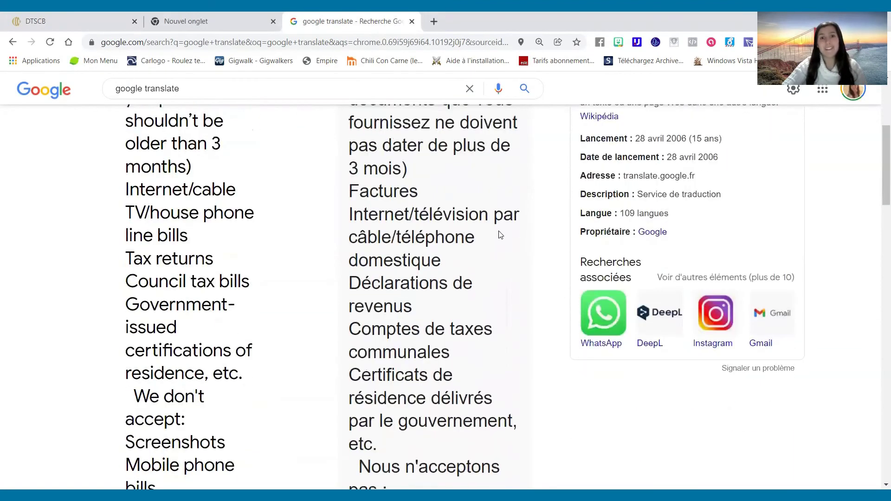
scroll(472, 277, "down", 2)
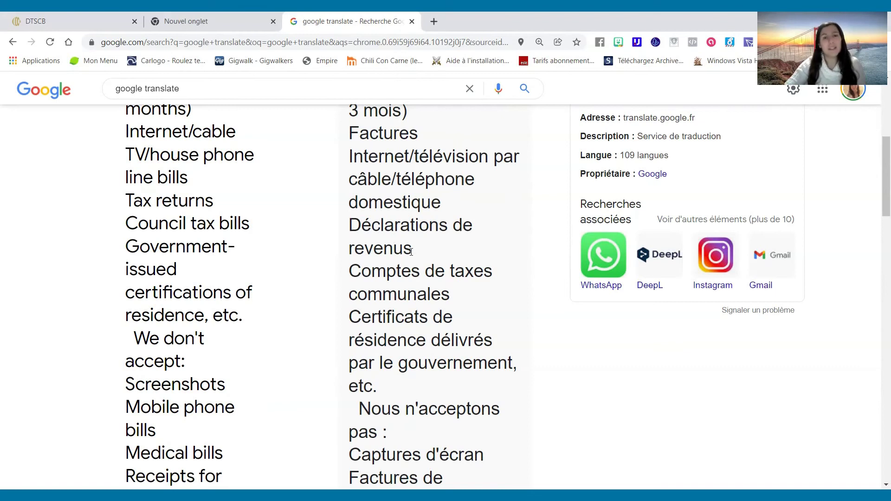
scroll(400, 250, "down", 1)
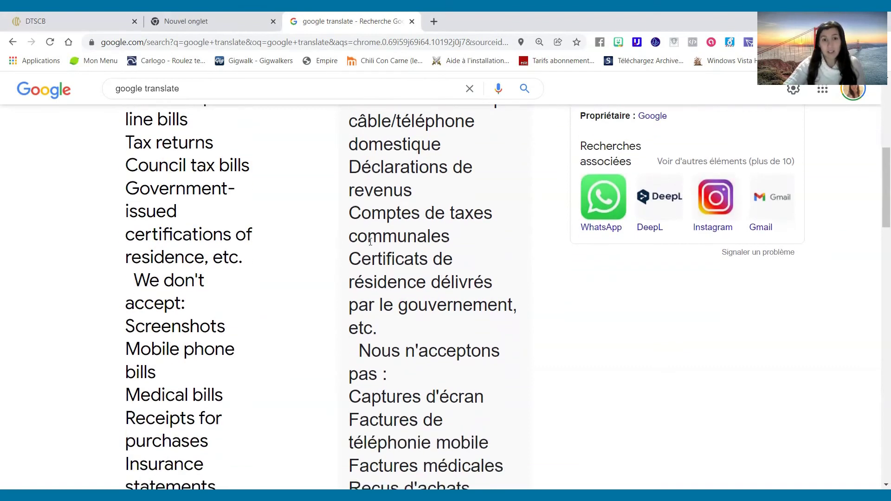
scroll(402, 251, "down", 1)
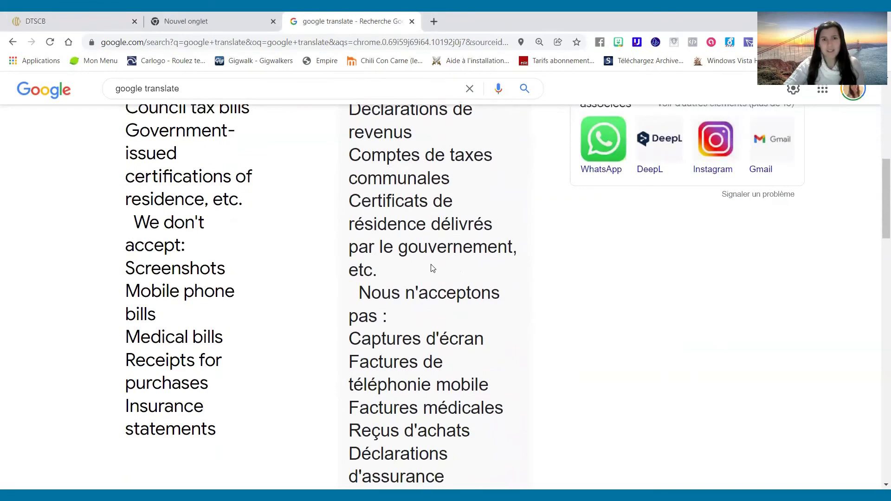
scroll(497, 283, "down", 2)
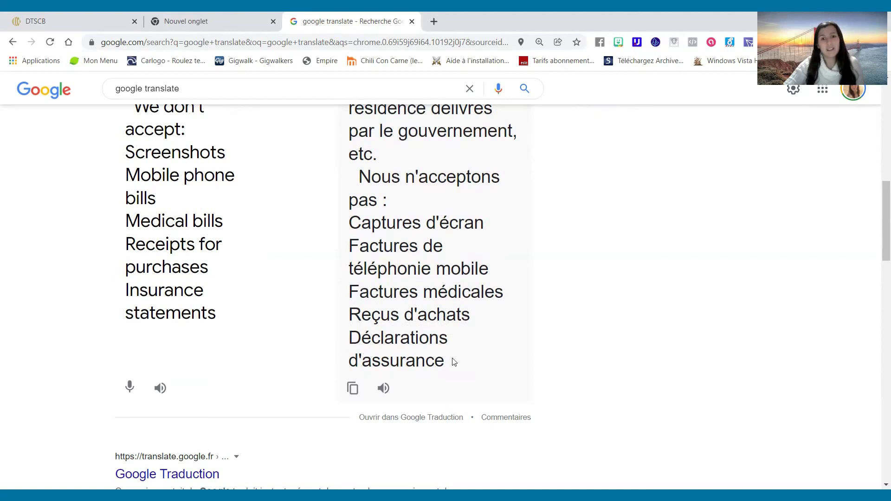
scroll(443, 382, "up", 3)
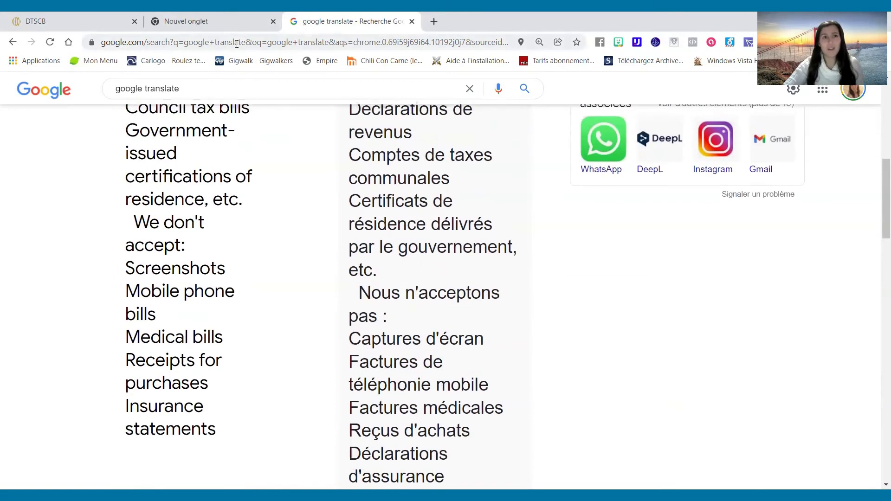
Step: Return to the DTSCB verification form, submit the uploaded proof of residence and confirm the summary of identity documents and residence details
left_click(106, 20)
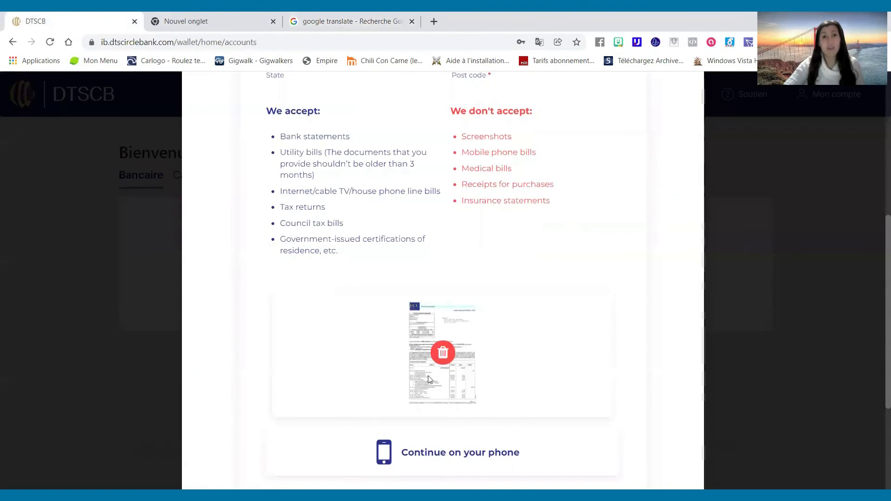
scroll(462, 349, "down", 3)
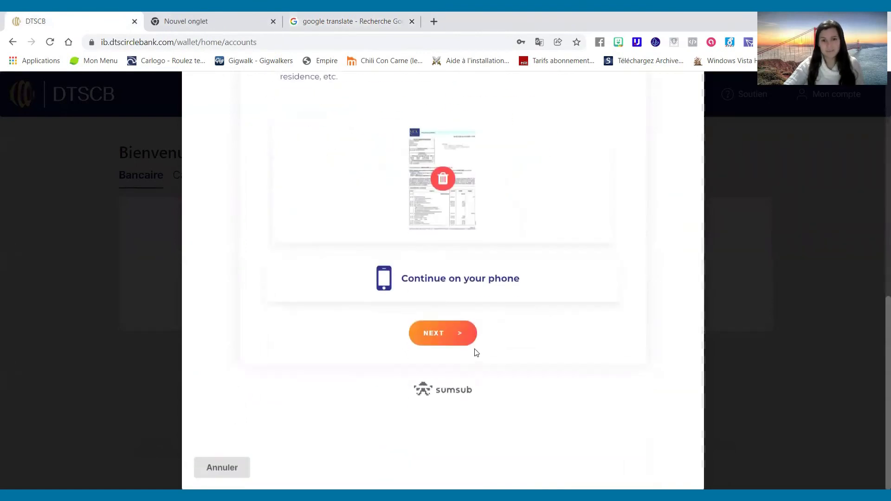
left_click(457, 340)
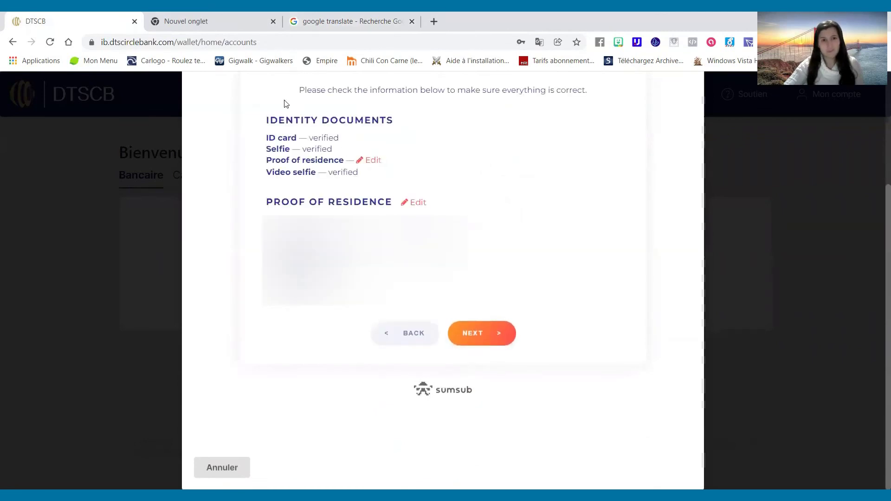
left_click(501, 336)
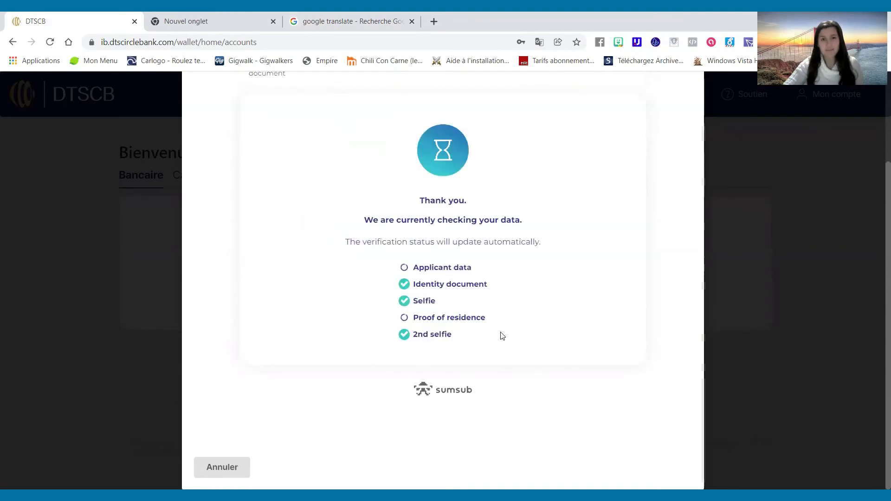